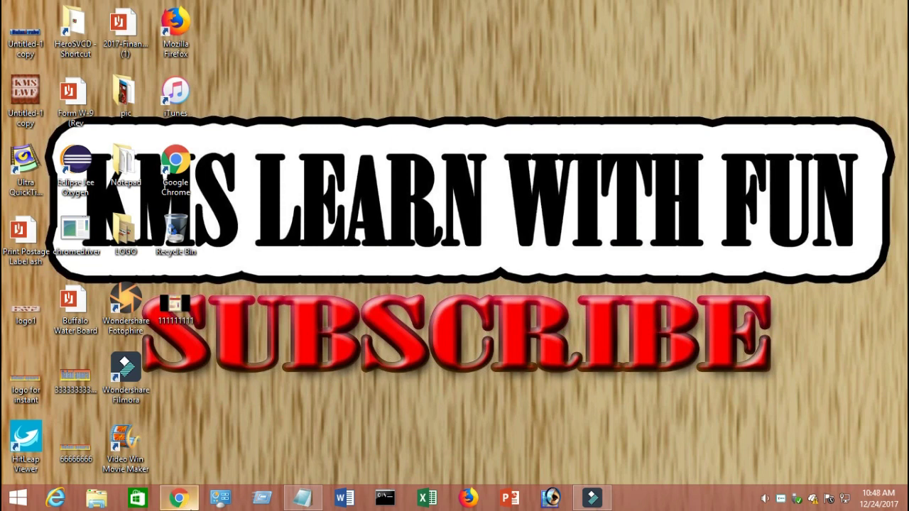
- Switch to Chrome and open the Dropbox website at dropbox.com
{"action": "left_click", "coordinate": [179, 498]}
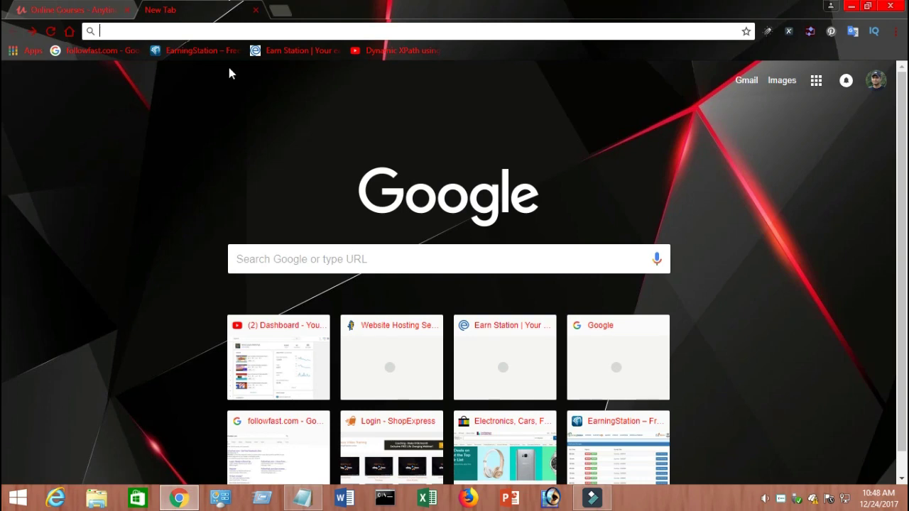
{"action": "left_click", "coordinate": [196, 34]}
{"action": "type", "text": "dropb"}
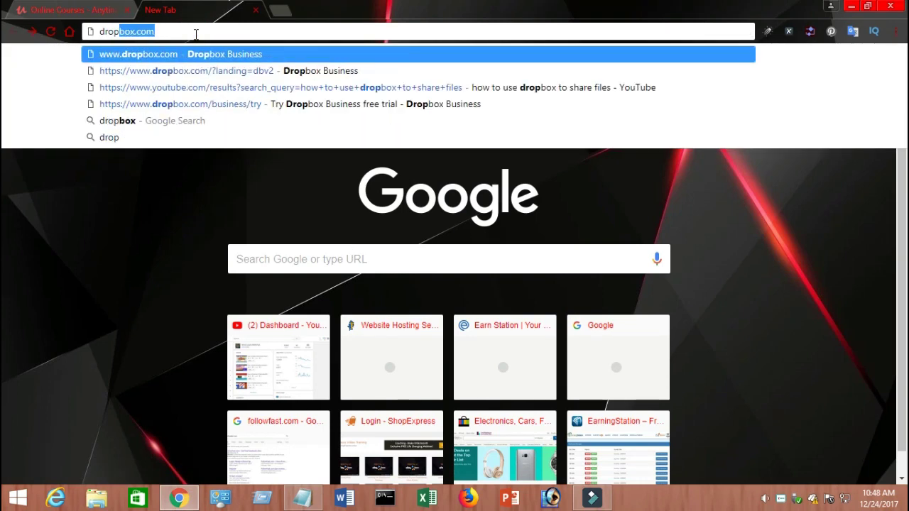
{"action": "type", "text": "ox"}
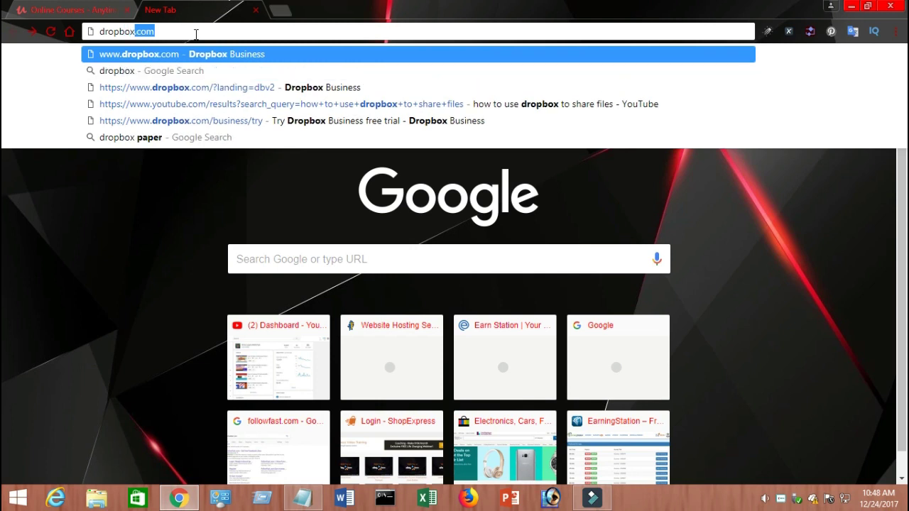
{"action": "key", "text": "Return"}
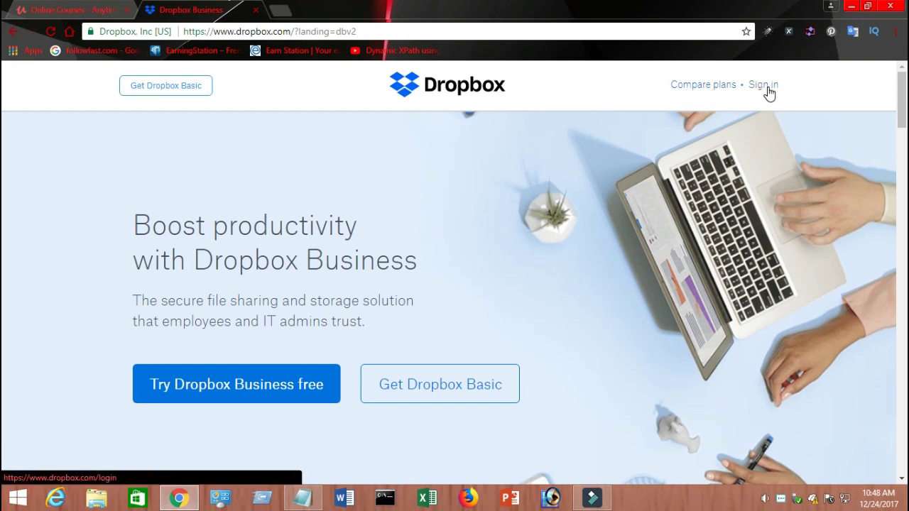
- Examine the Dropbox Business plans, comparing the prices and included features of Standard, Advanced and Enterprise
{"action": "scroll", "coordinate": [707, 287], "scroll_direction": "down", "scroll_amount": 6}
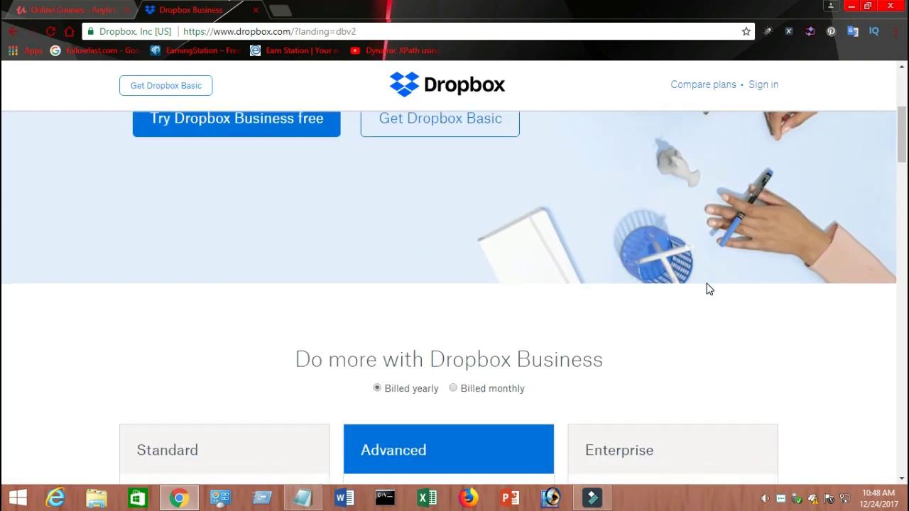
{"action": "scroll", "coordinate": [711, 291], "scroll_direction": "down", "scroll_amount": 1}
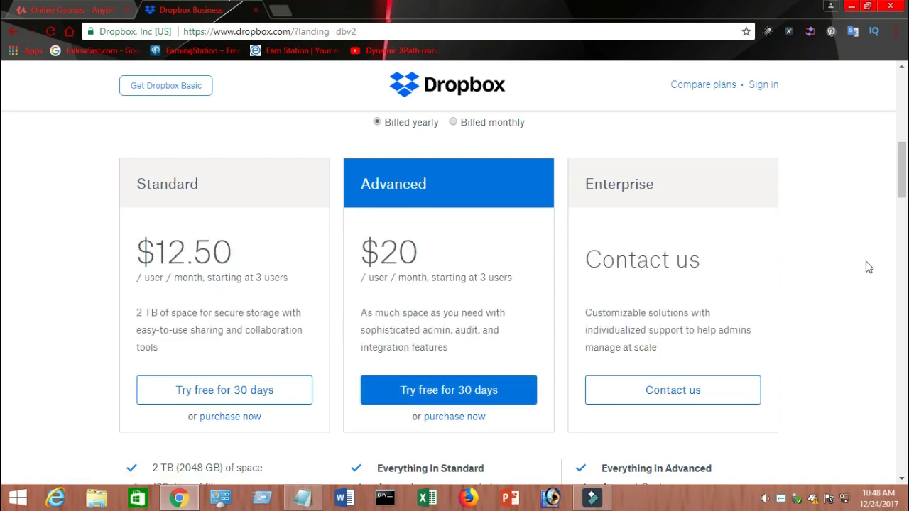
{"action": "scroll", "coordinate": [840, 355], "scroll_direction": "down", "scroll_amount": 3}
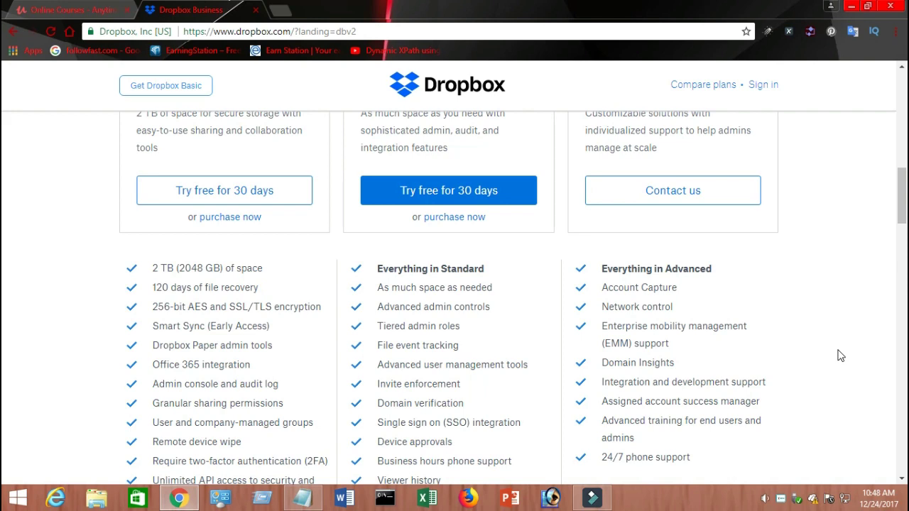
{"action": "scroll", "coordinate": [840, 355], "scroll_direction": "down", "scroll_amount": 1}
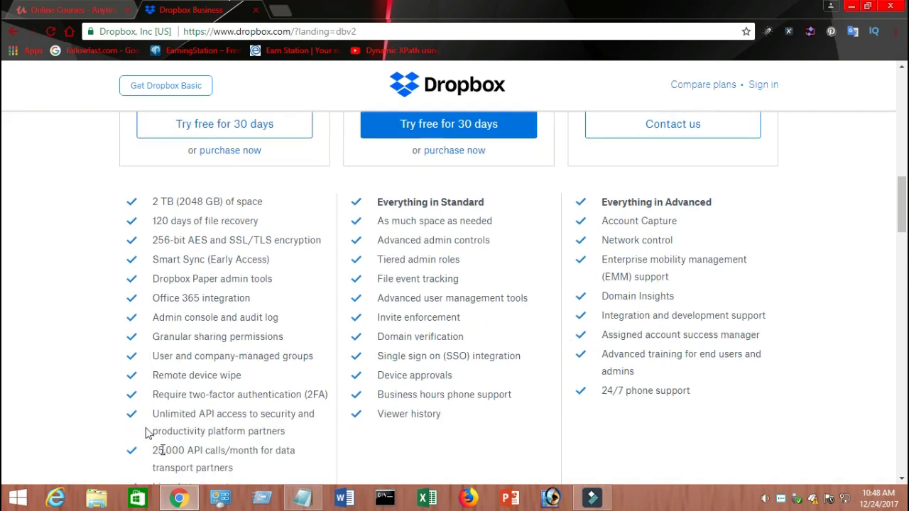
{"action": "scroll", "coordinate": [293, 426], "scroll_direction": "up", "scroll_amount": 1}
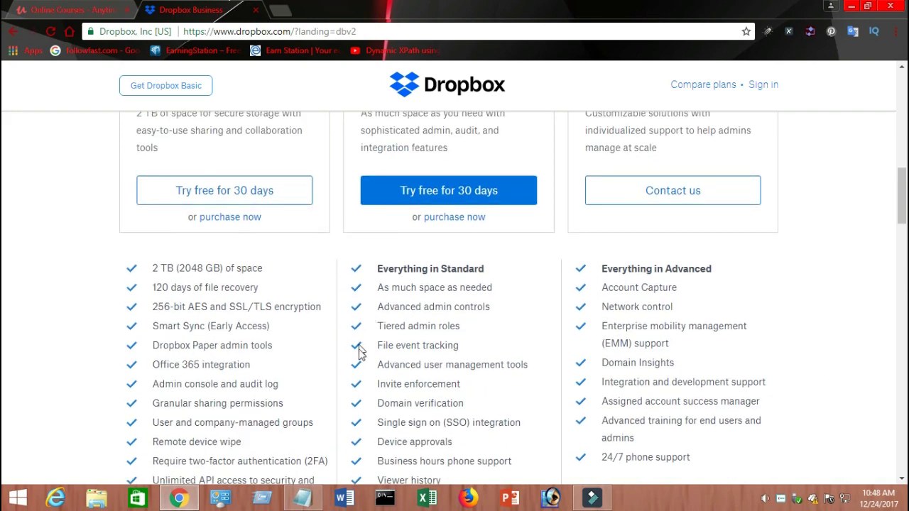
{"action": "scroll", "coordinate": [428, 405], "scroll_direction": "up", "scroll_amount": 8}
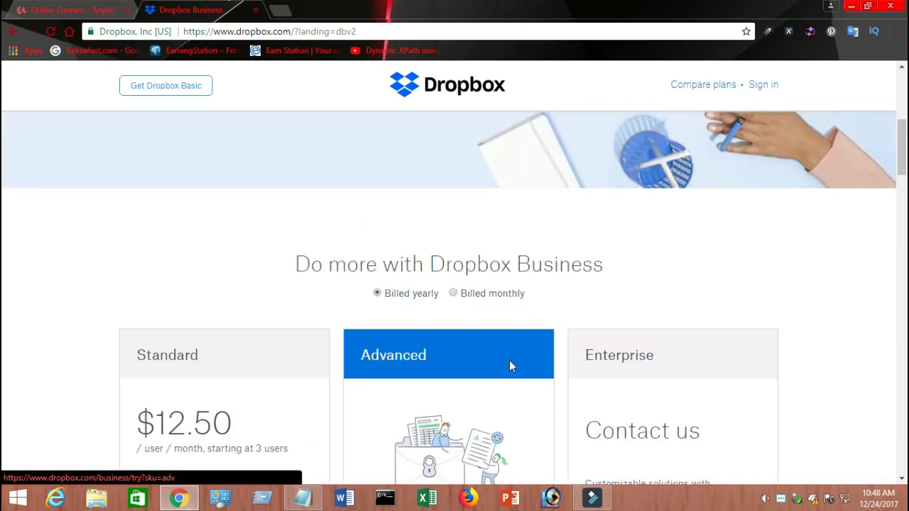
{"action": "scroll", "coordinate": [863, 310], "scroll_direction": "up", "scroll_amount": 3}
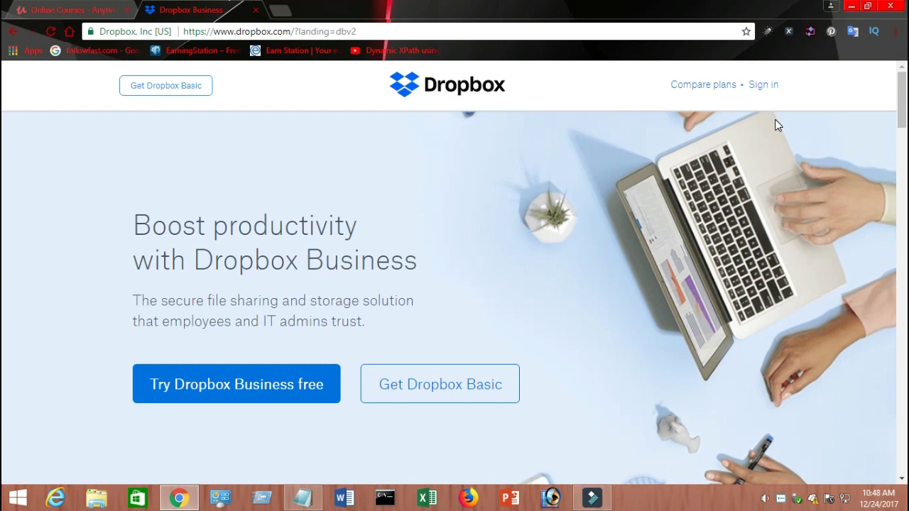
- Sign in to Dropbox with the channel's Google account and allow Dropbox to manage its contacts
{"action": "left_click", "coordinate": [760, 85]}
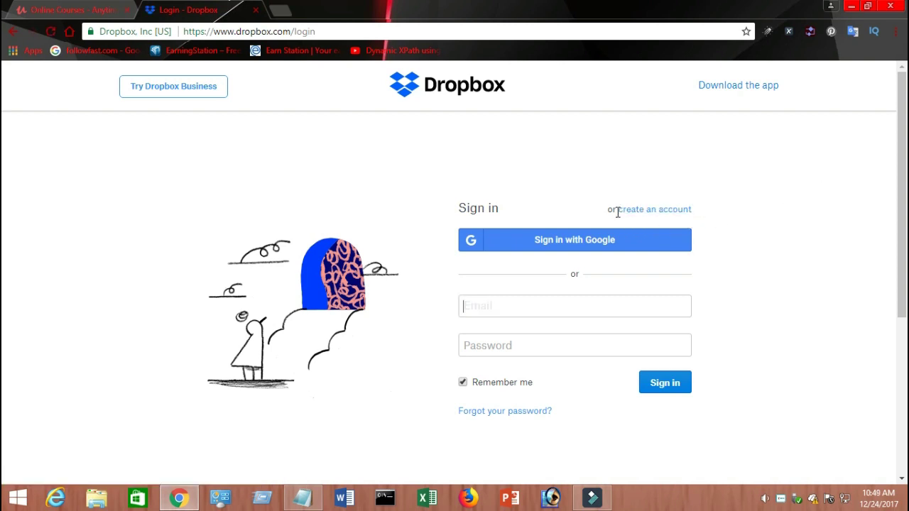
{"action": "left_click", "coordinate": [685, 211]}
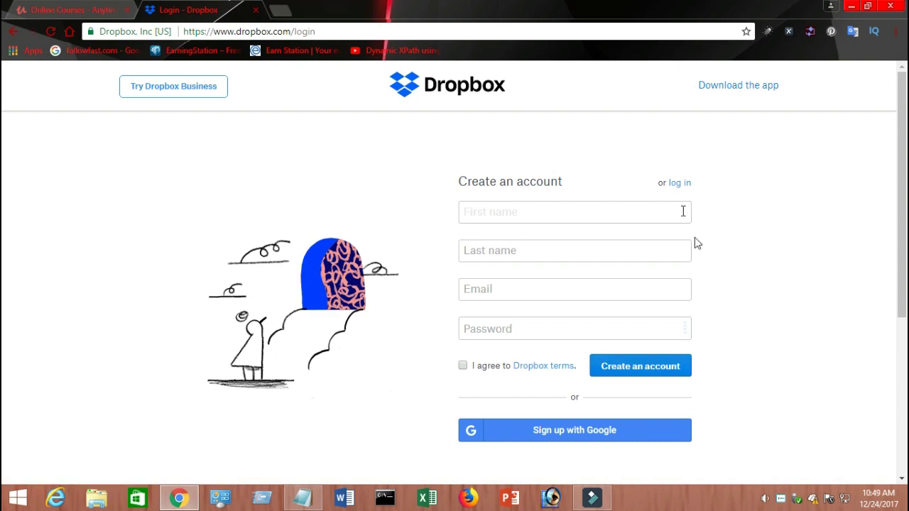
{"action": "left_click", "coordinate": [13, 31]}
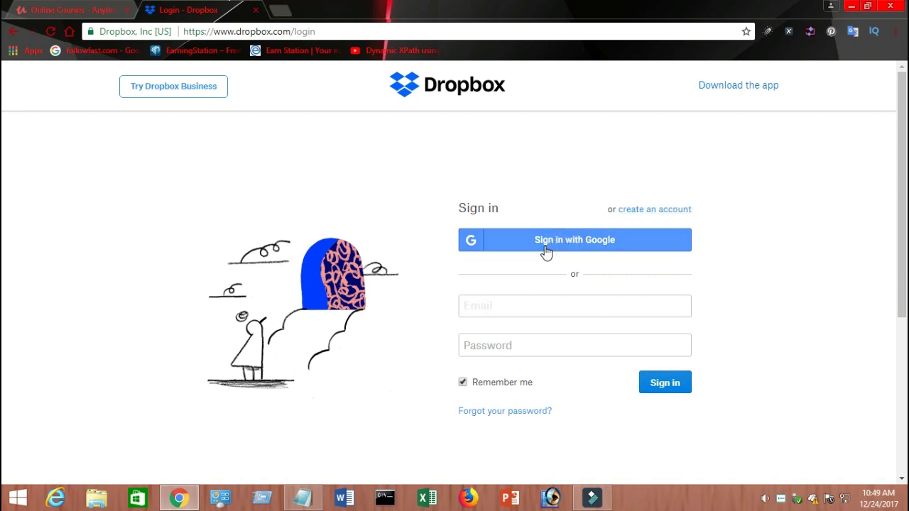
{"action": "left_click", "coordinate": [602, 248]}
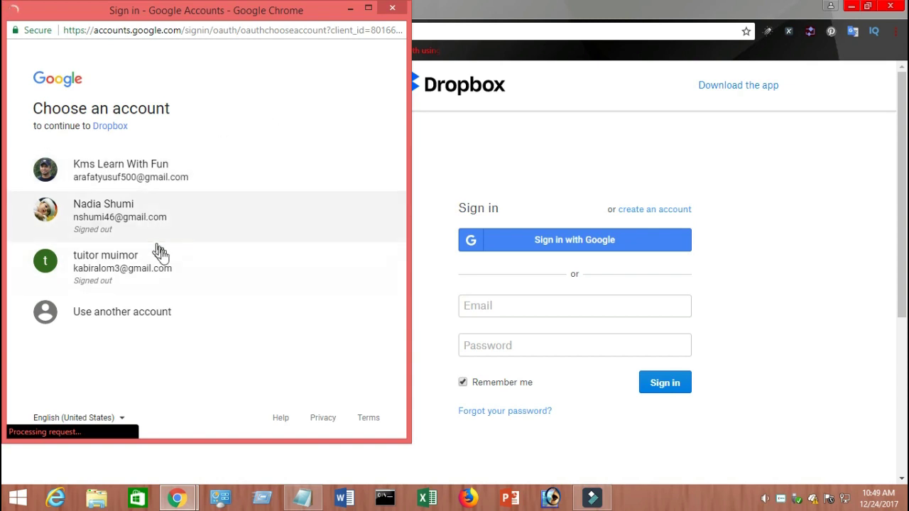
{"action": "left_click", "coordinate": [157, 180]}
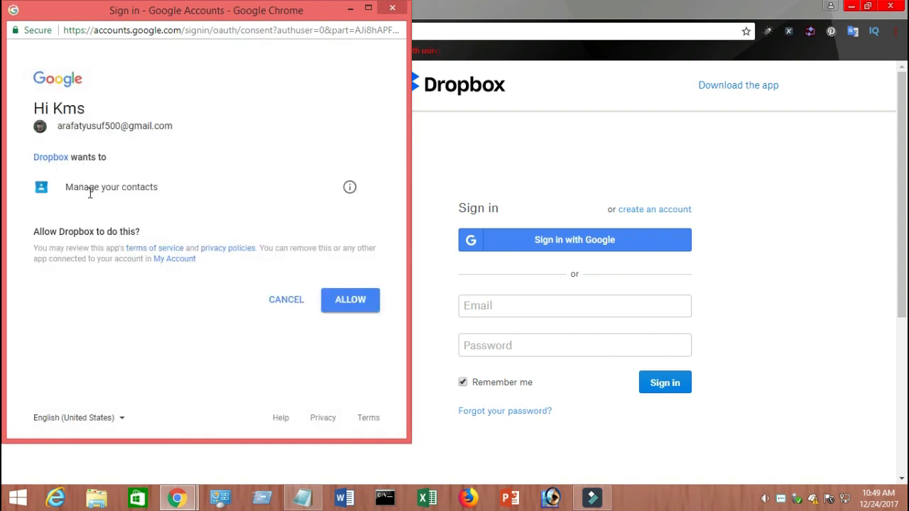
{"action": "left_click", "coordinate": [350, 302]}
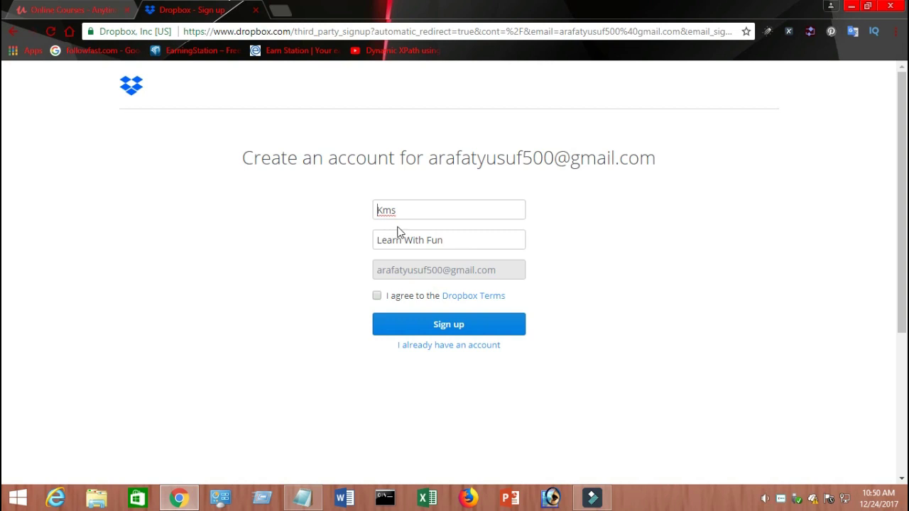
- Agree to the Dropbox Terms and sign up for the new account with the prefilled details
{"action": "left_click", "coordinate": [299, 238]}
{"action": "left_click", "coordinate": [376, 297]}
{"action": "left_click", "coordinate": [452, 333]}
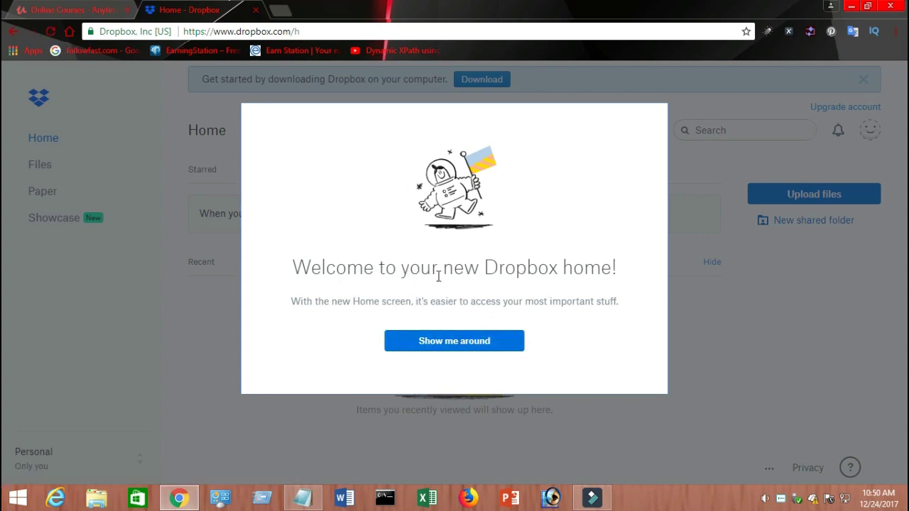
- Go through the welcome tour of the new Dropbox home, from recent items to Paper, and finish it
{"action": "left_click", "coordinate": [459, 342]}
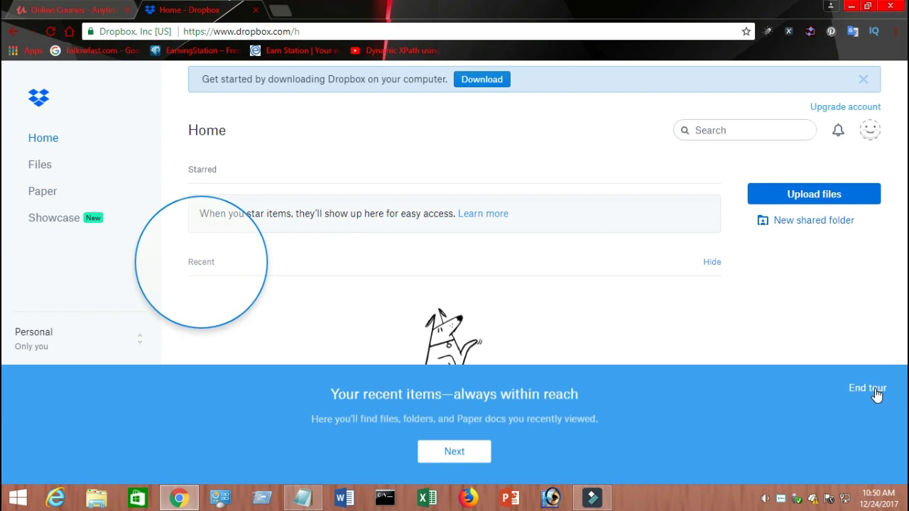
{"action": "left_click", "coordinate": [471, 461]}
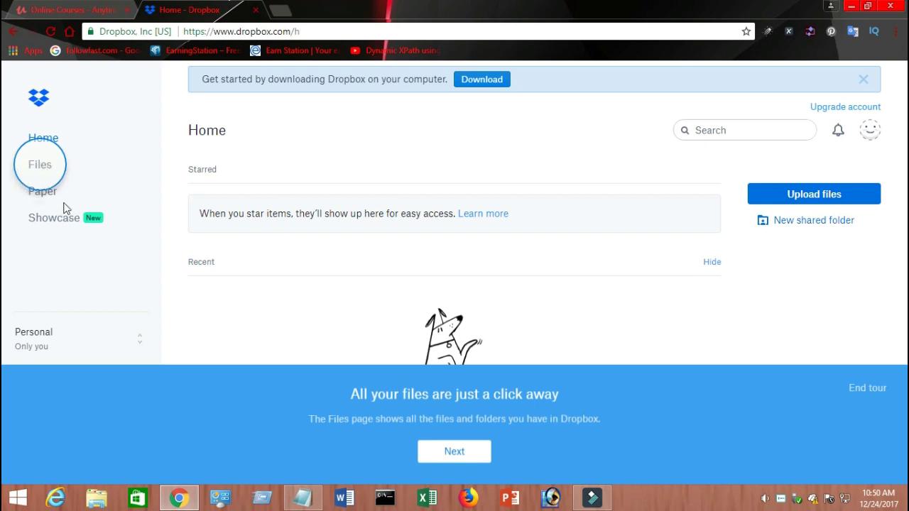
{"action": "left_click", "coordinate": [445, 458]}
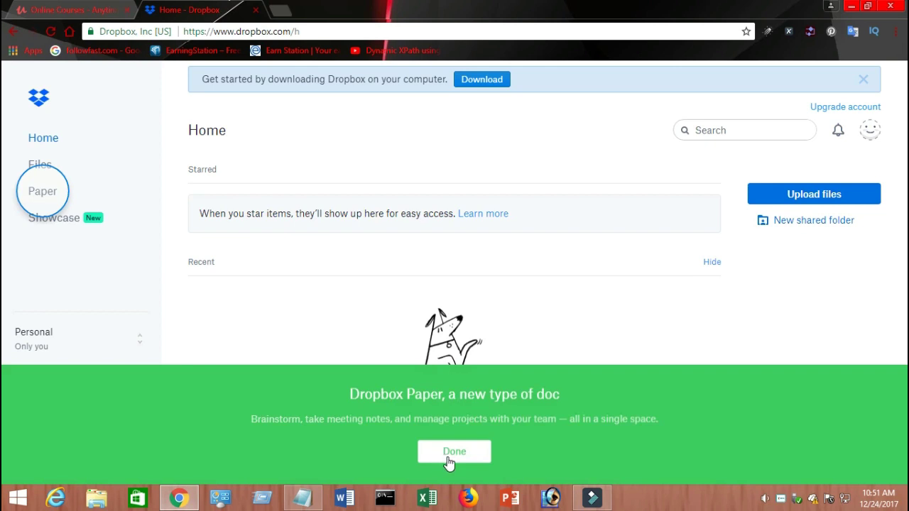
{"action": "left_click", "coordinate": [449, 458]}
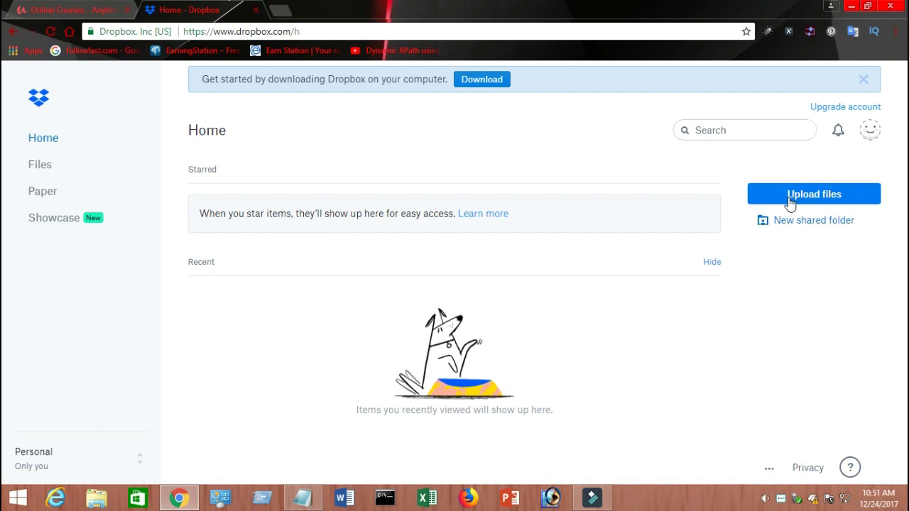
- Upload the first personal resume Word document from the resume folder on drive D to My files
{"action": "left_click", "coordinate": [45, 173]}
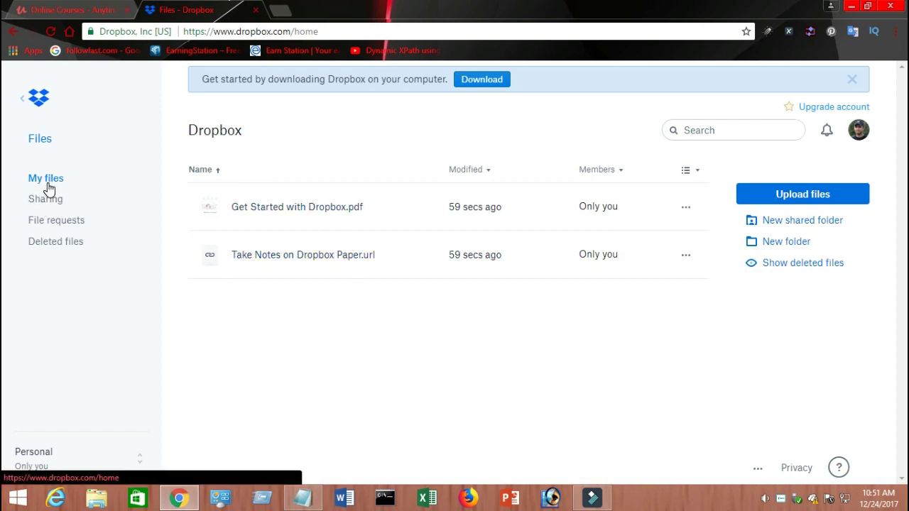
{"action": "left_click", "coordinate": [813, 202]}
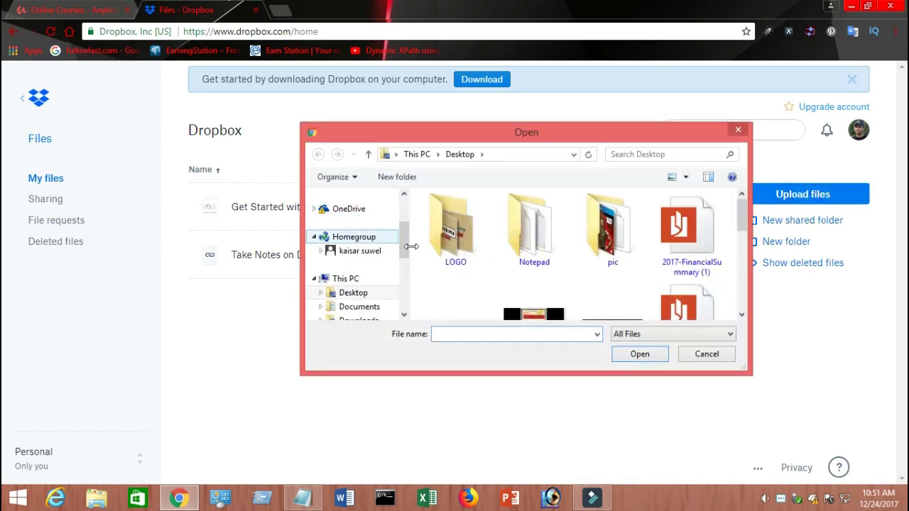
{"action": "left_click_drag", "start_coordinate": [413, 250], "coordinate": [406, 292]}
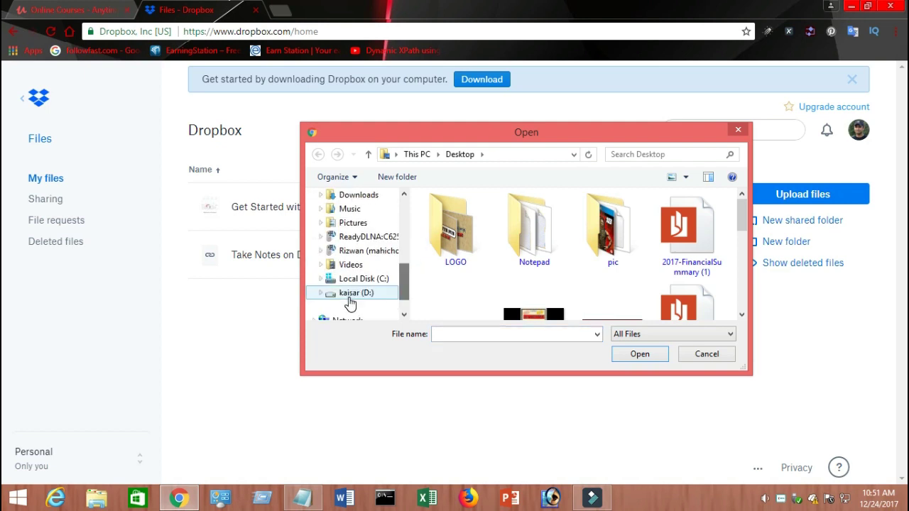
{"action": "left_click", "coordinate": [358, 294]}
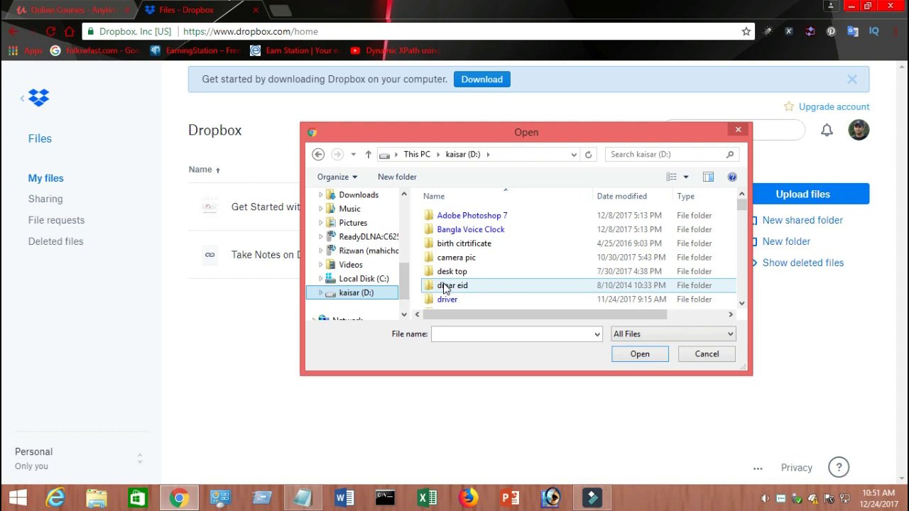
{"action": "left_click", "coordinate": [455, 285]}
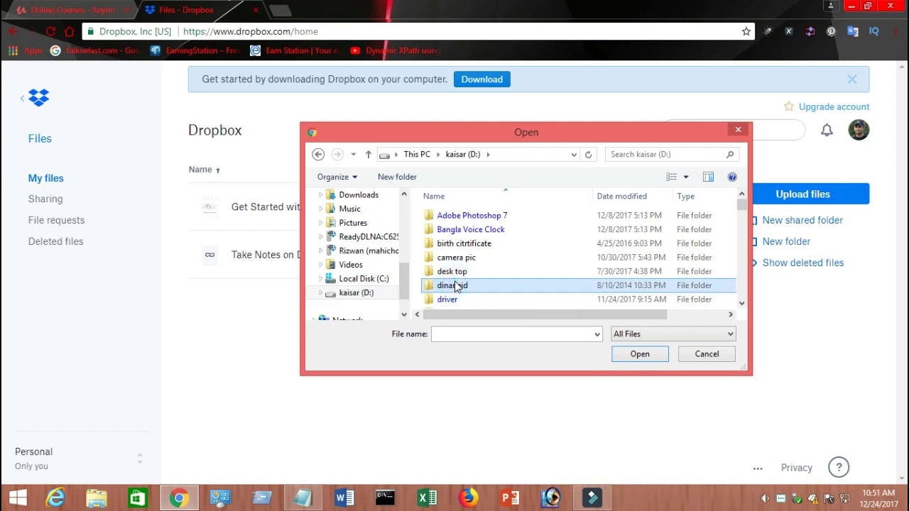
{"action": "left_click_drag", "start_coordinate": [741, 206], "coordinate": [741, 230]}
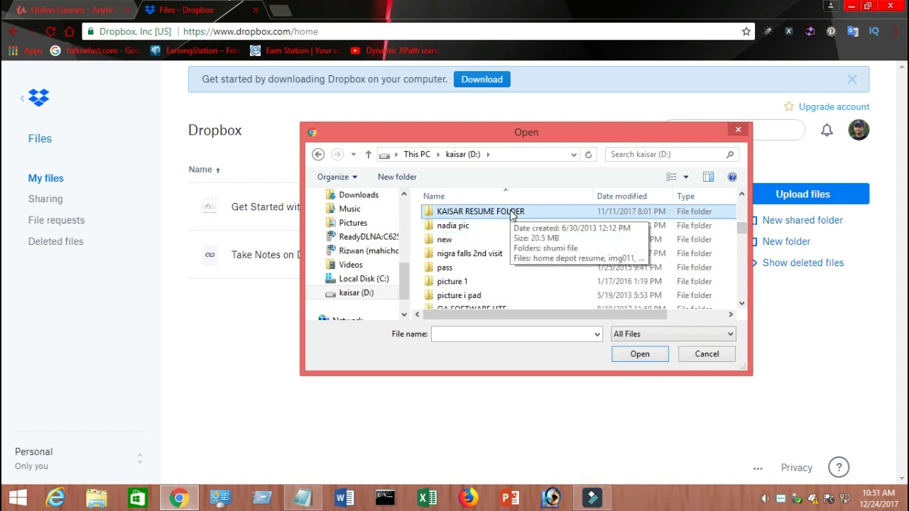
{"action": "double_click", "coordinate": [511, 212]}
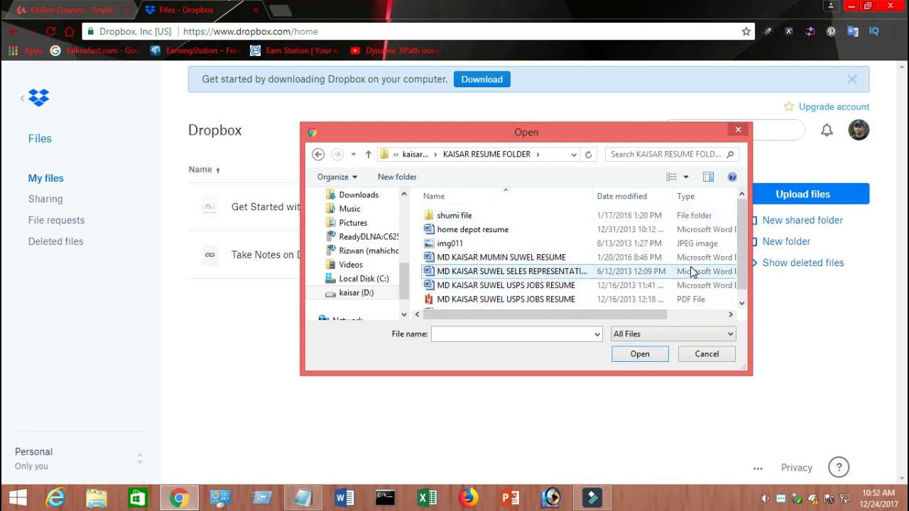
{"action": "left_click", "coordinate": [521, 258]}
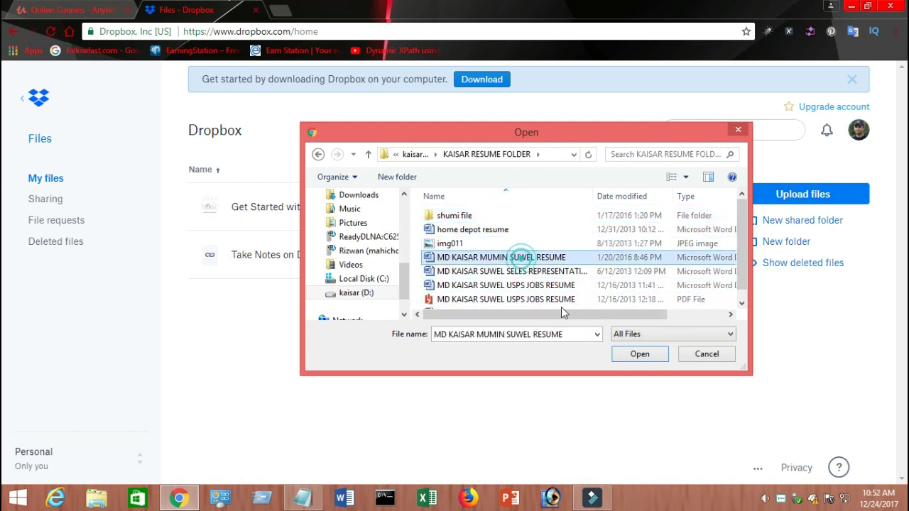
{"action": "left_click", "coordinate": [643, 358]}
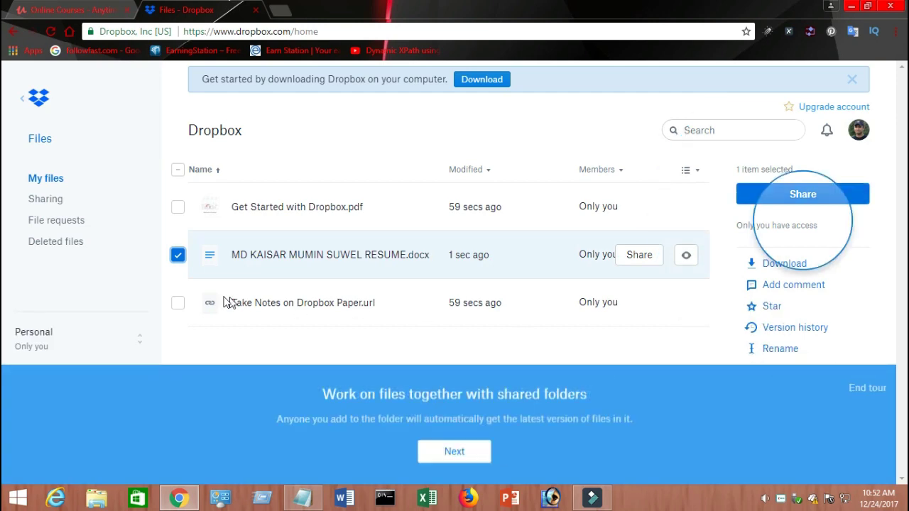
- End the Dropbox tour and share the uploaded resume with the suggested Yahoo e-mail contact, without a message
{"action": "left_click", "coordinate": [868, 389]}
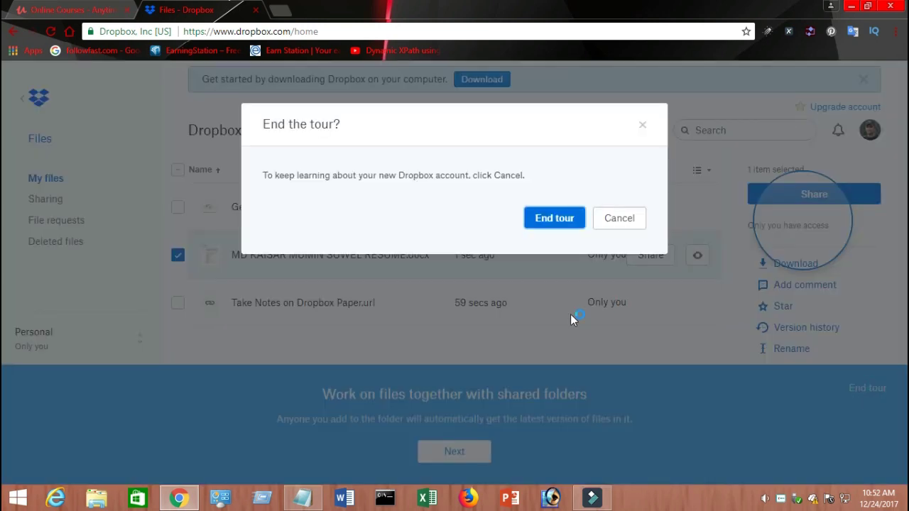
{"action": "left_click", "coordinate": [559, 224]}
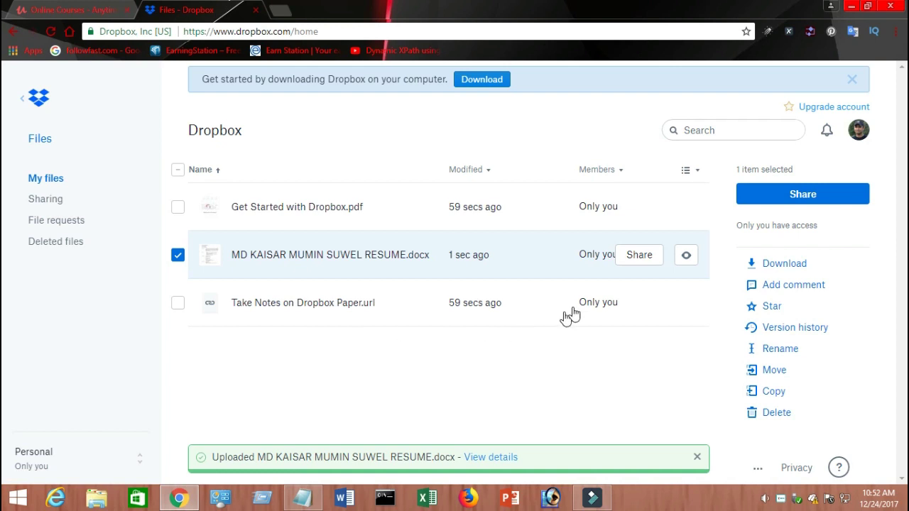
{"action": "left_click", "coordinate": [639, 266]}
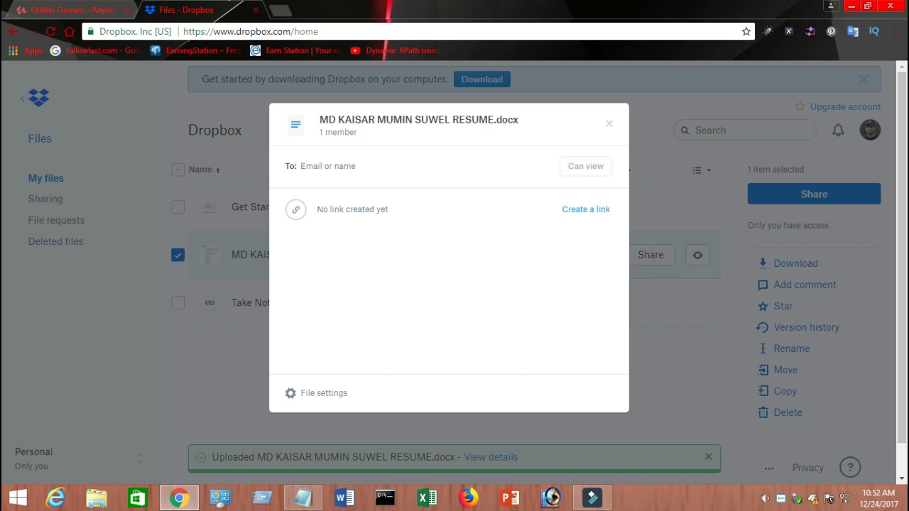
{"action": "type", "text": "km"}
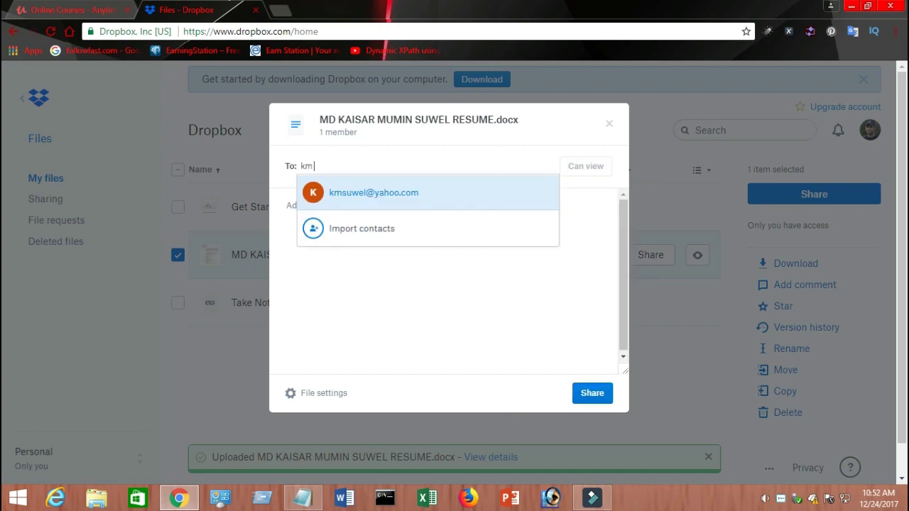
{"action": "left_click", "coordinate": [393, 201]}
{"action": "left_click", "coordinate": [307, 210]}
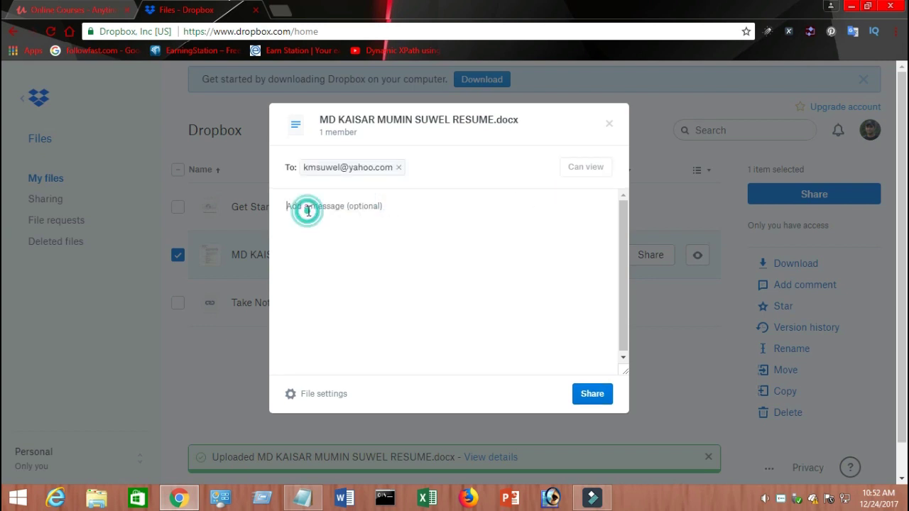
{"action": "left_click", "coordinate": [594, 395]}
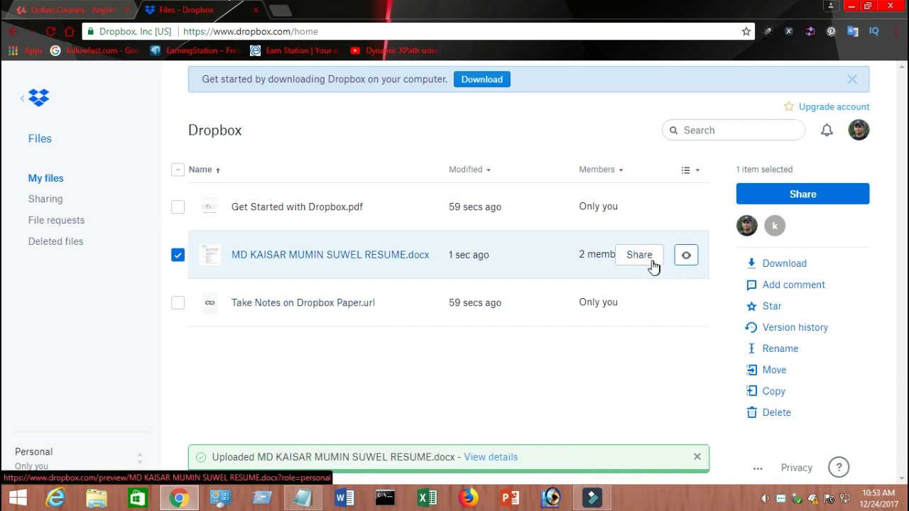
- Create a view link for the resume document in its sharing settings and copy the link
{"action": "left_click", "coordinate": [643, 256]}
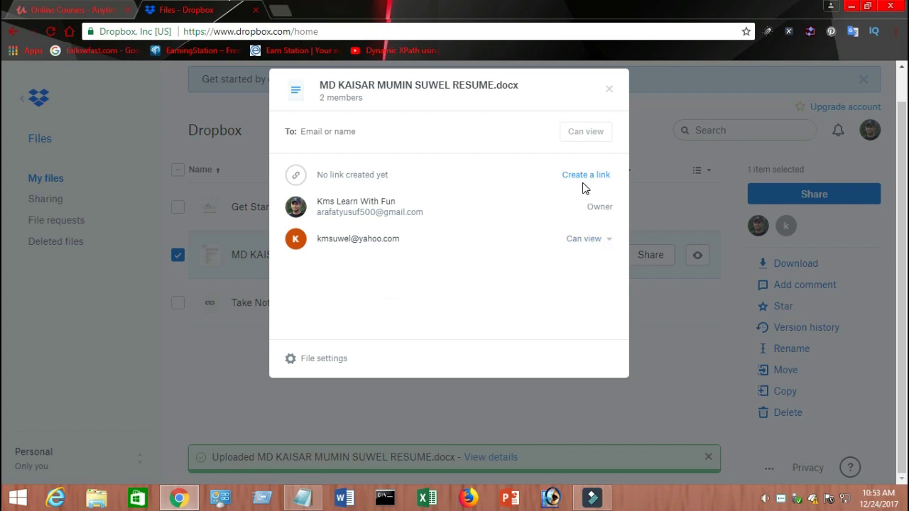
{"action": "left_click", "coordinate": [587, 177]}
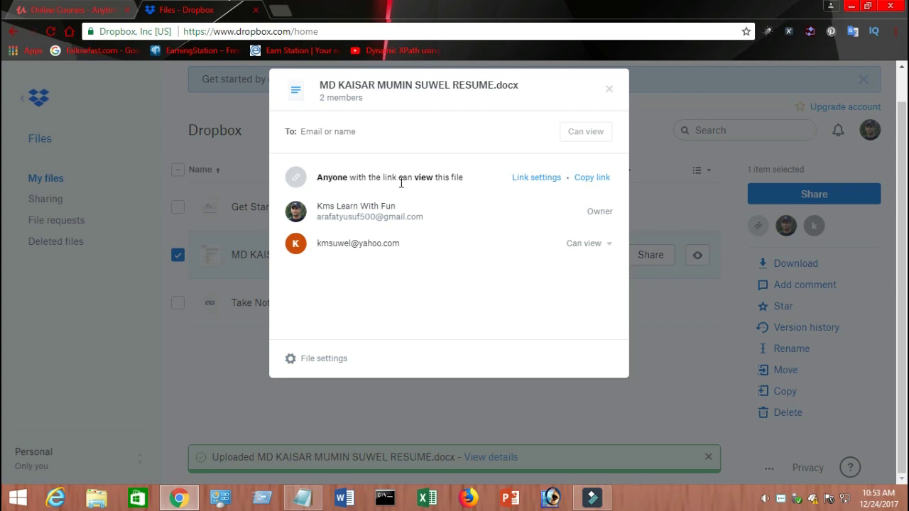
{"action": "left_click", "coordinate": [595, 179]}
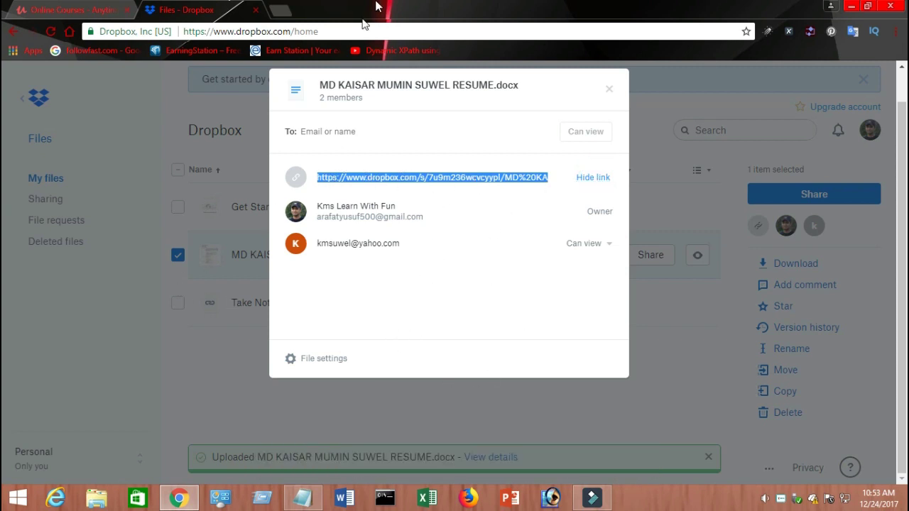
- Switch to Notepad, save the changes to dropbox.txt and paste the copied resume link into a new file
{"action": "left_click", "coordinate": [303, 497]}
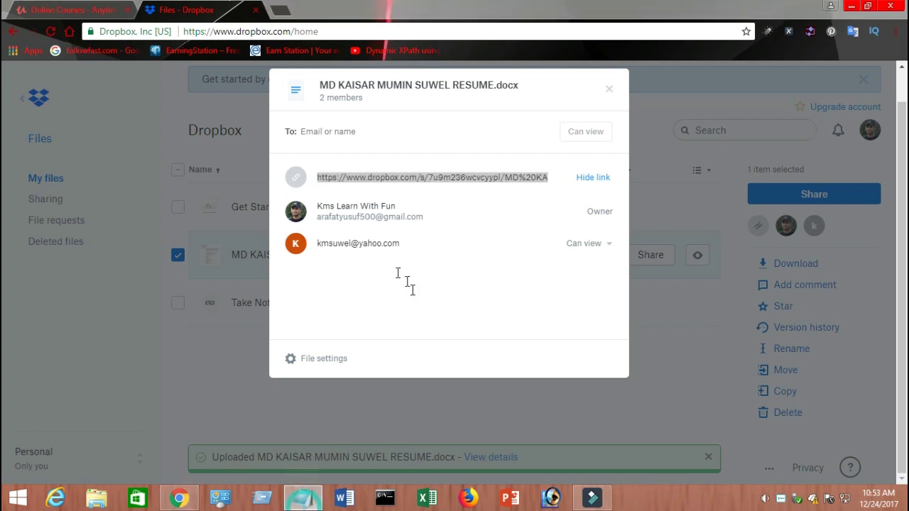
{"action": "left_click", "coordinate": [47, 121]}
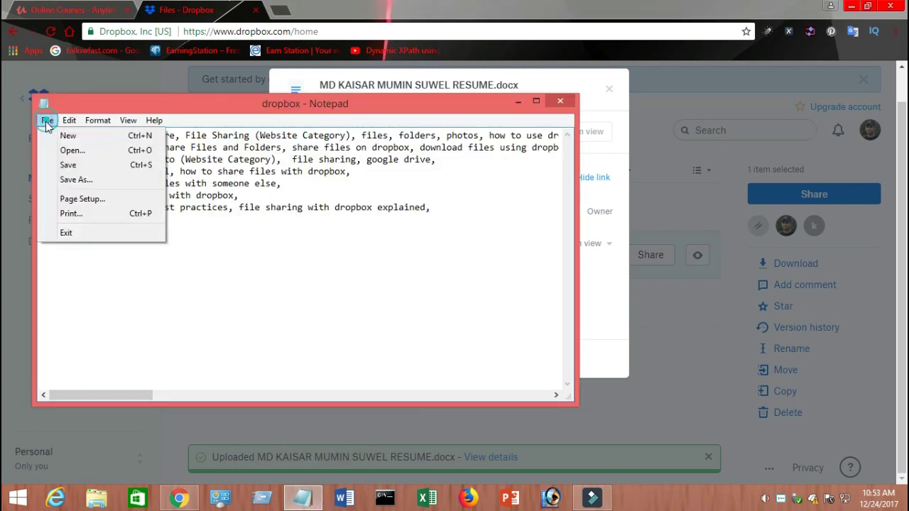
{"action": "left_click", "coordinate": [69, 136]}
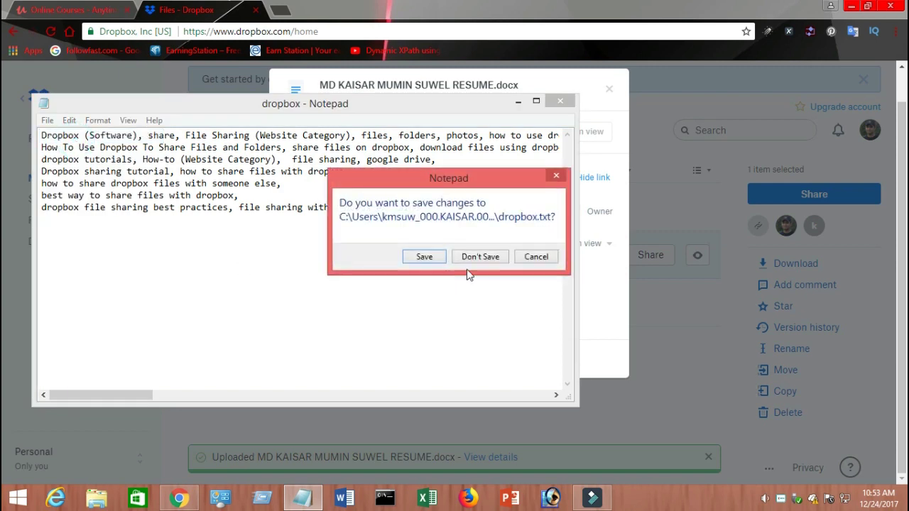
{"action": "left_click", "coordinate": [424, 257]}
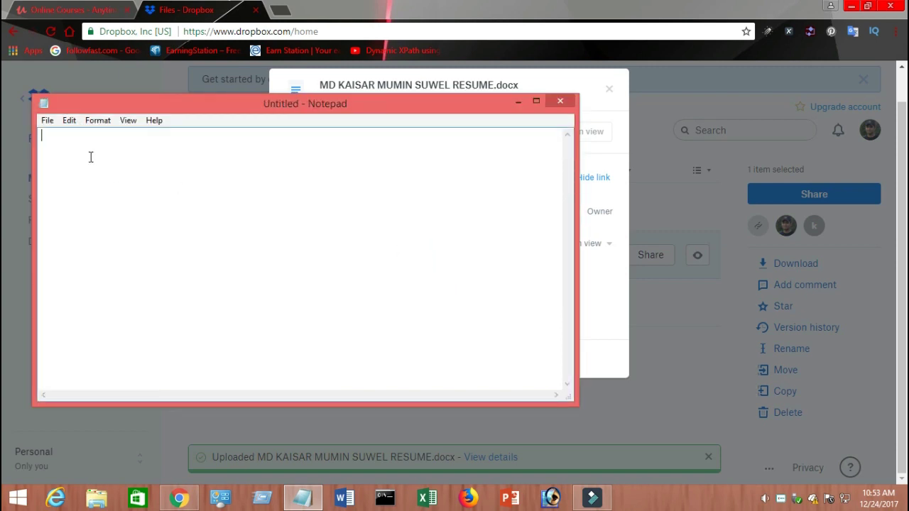
{"action": "key", "text": "ctrl+v"}
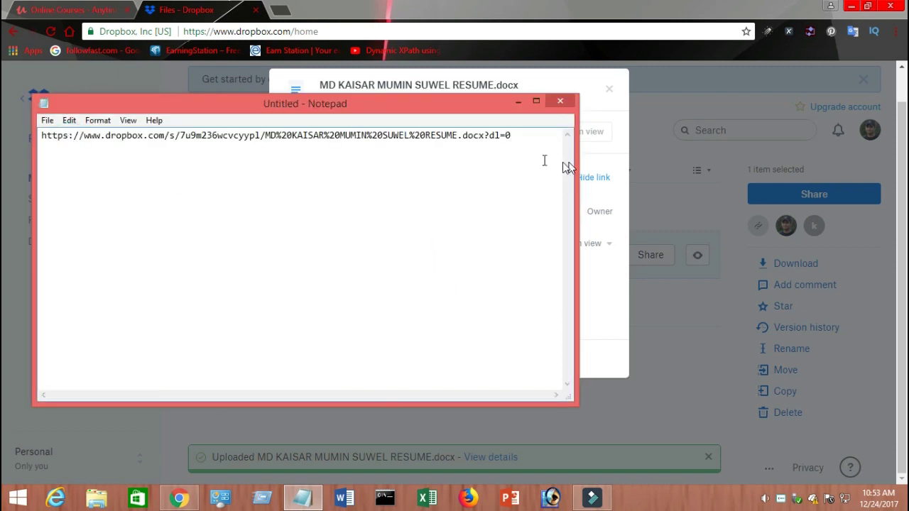
{"action": "left_click_drag", "start_coordinate": [515, 135], "coordinate": [42, 142]}
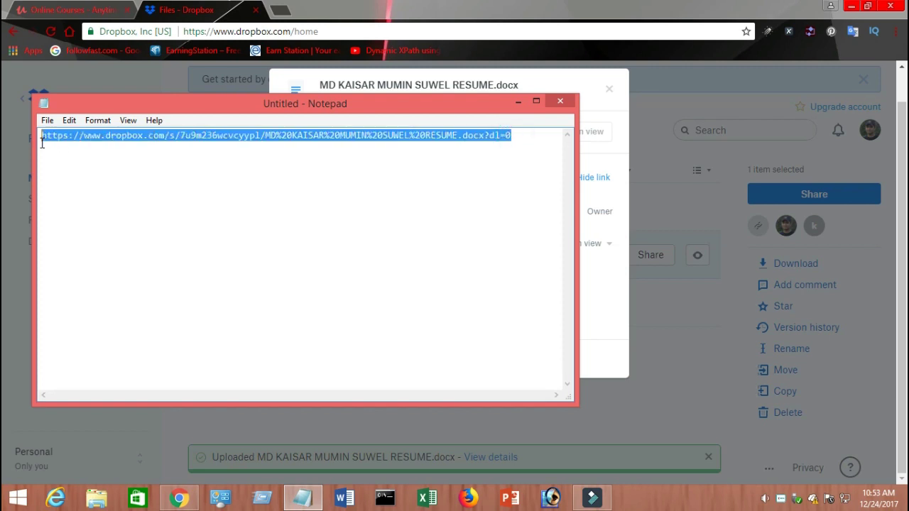
{"action": "left_click", "coordinate": [518, 101]}
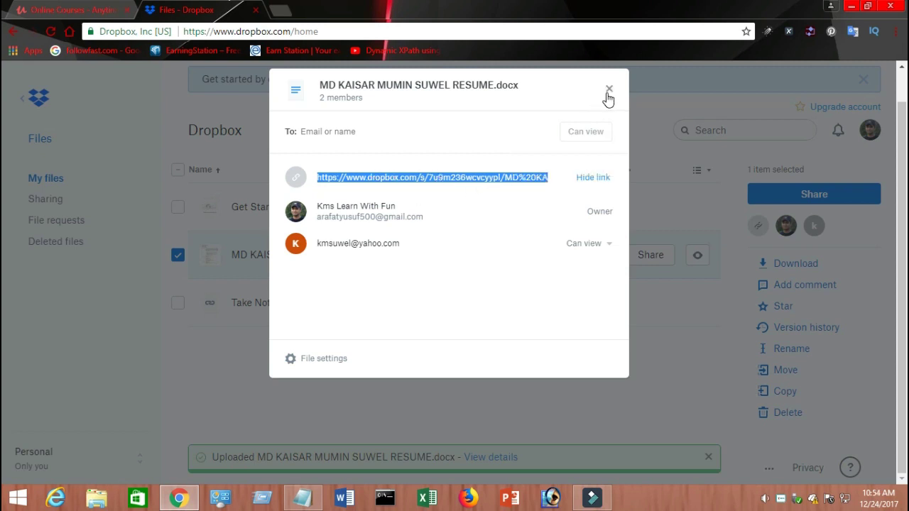
- Close the resume's sharing settings and check the copied link by viewing the document in a separate browser tab
{"action": "left_click", "coordinate": [598, 178]}
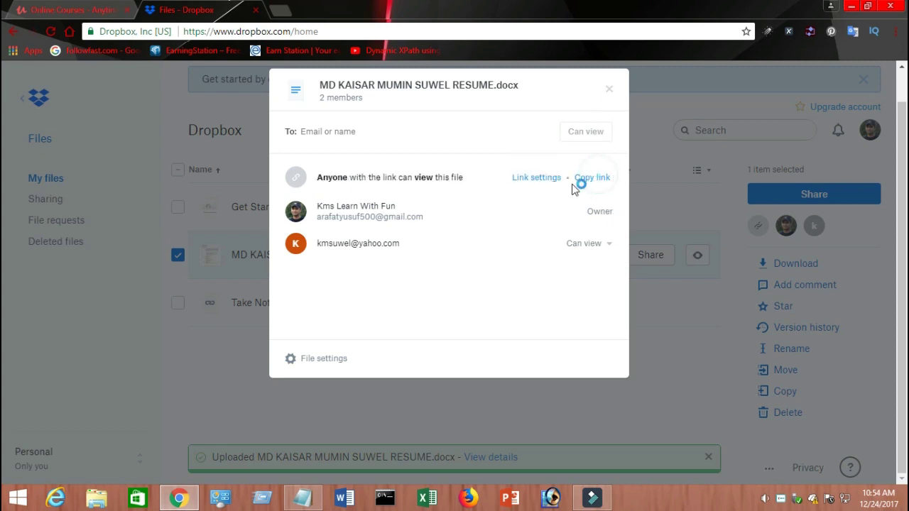
{"action": "left_click", "coordinate": [609, 89]}
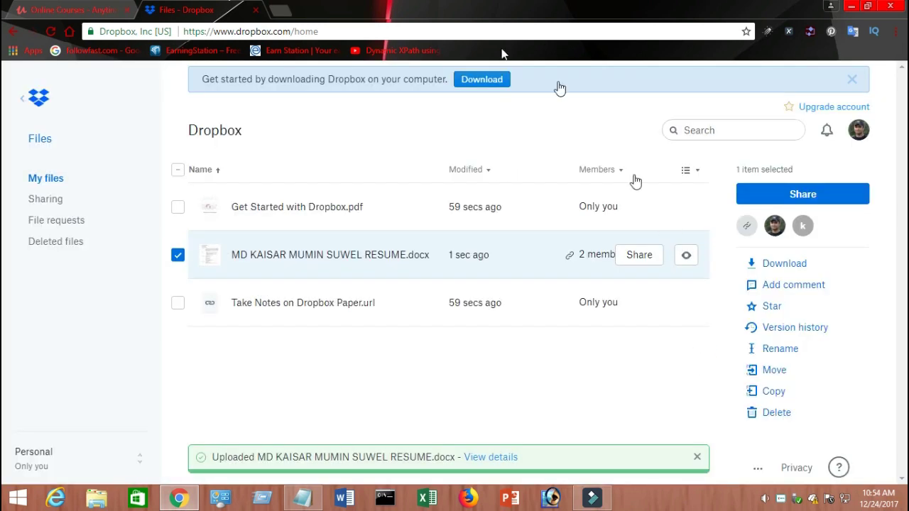
{"action": "left_click", "coordinate": [284, 14]}
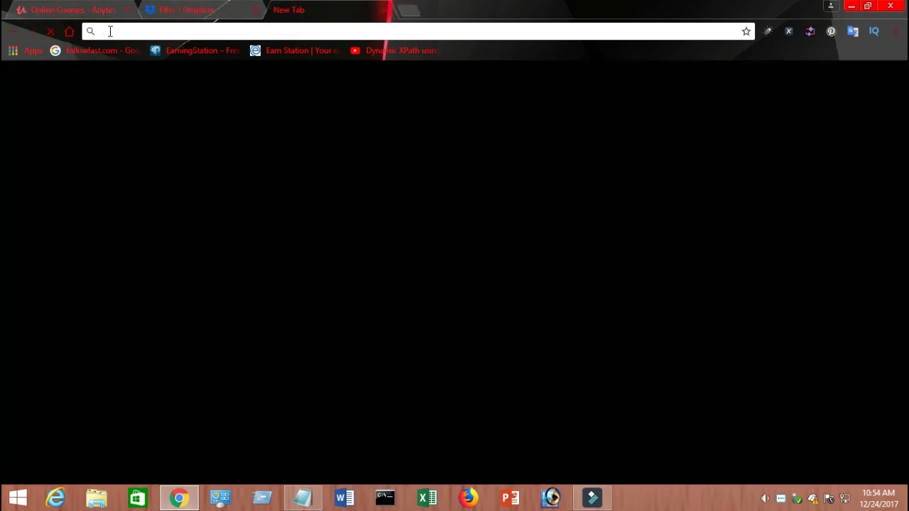
{"action": "left_click", "coordinate": [110, 32]}
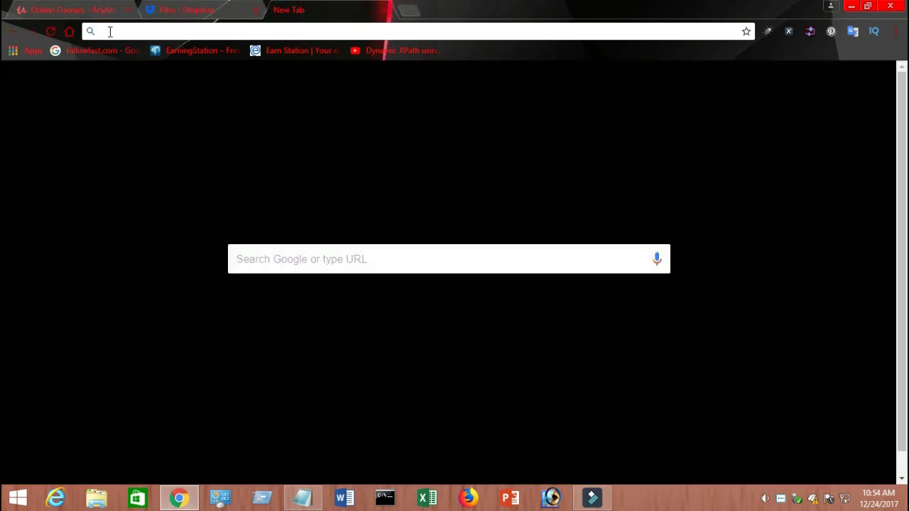
{"action": "key", "text": "ctrl+v"}
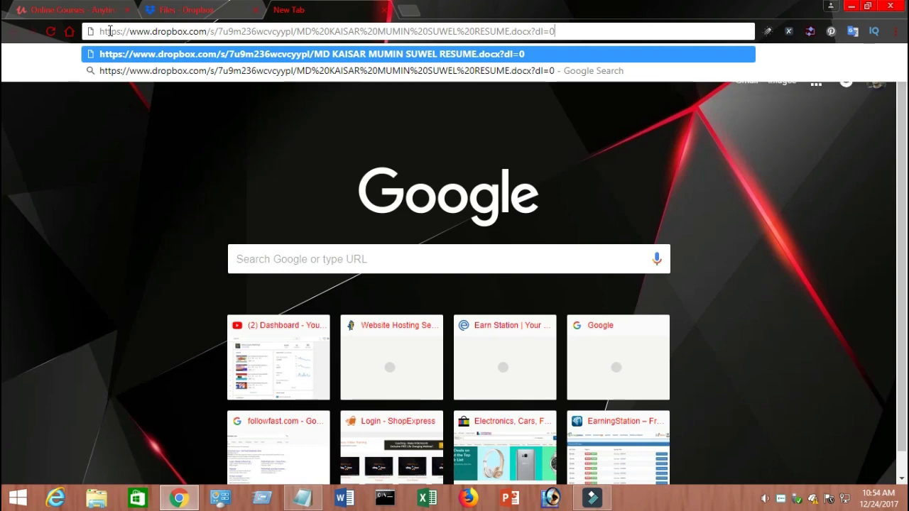
{"action": "key", "text": "Return"}
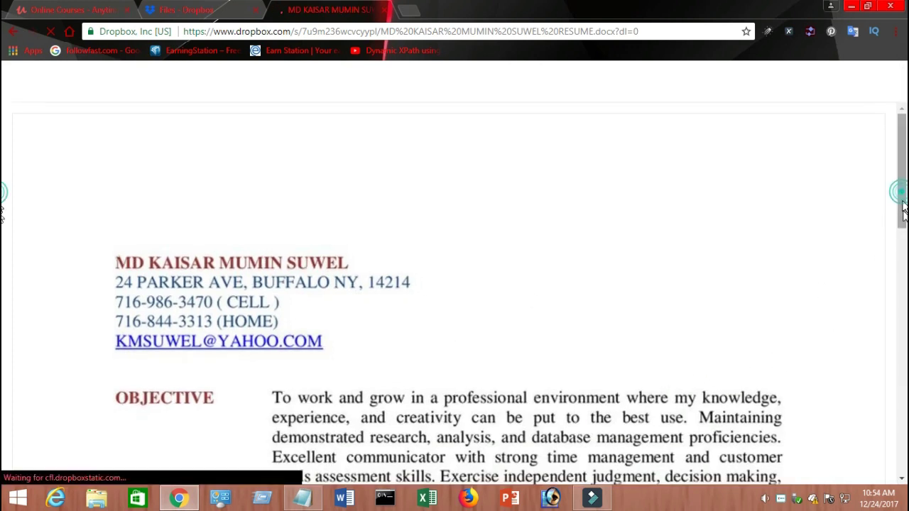
{"action": "scroll", "coordinate": [3, 275], "scroll_direction": "down", "scroll_amount": 3}
{"action": "scroll", "coordinate": [4, 383], "scroll_direction": "down", "scroll_amount": 5}
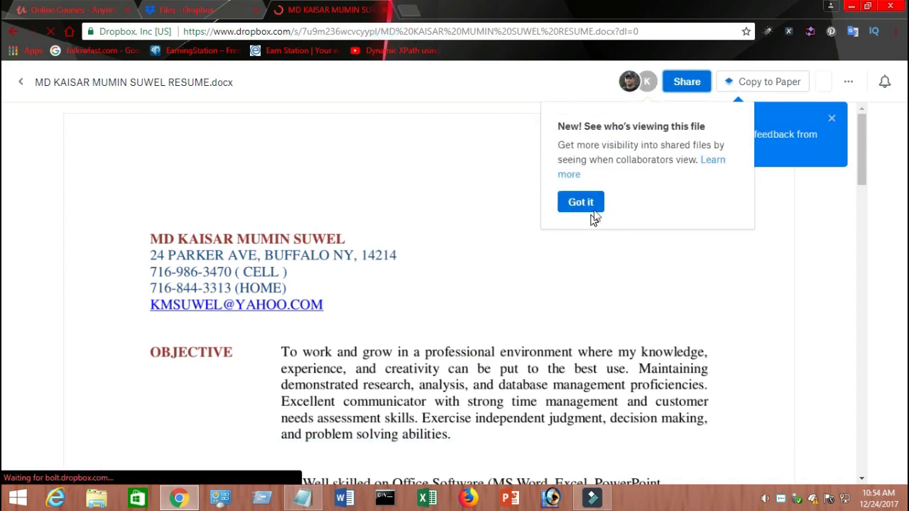
{"action": "left_click", "coordinate": [387, 10]}
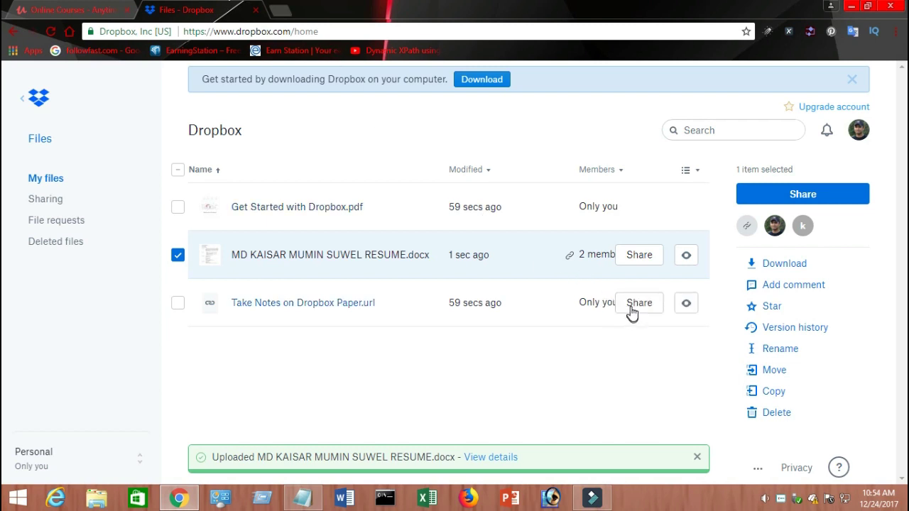
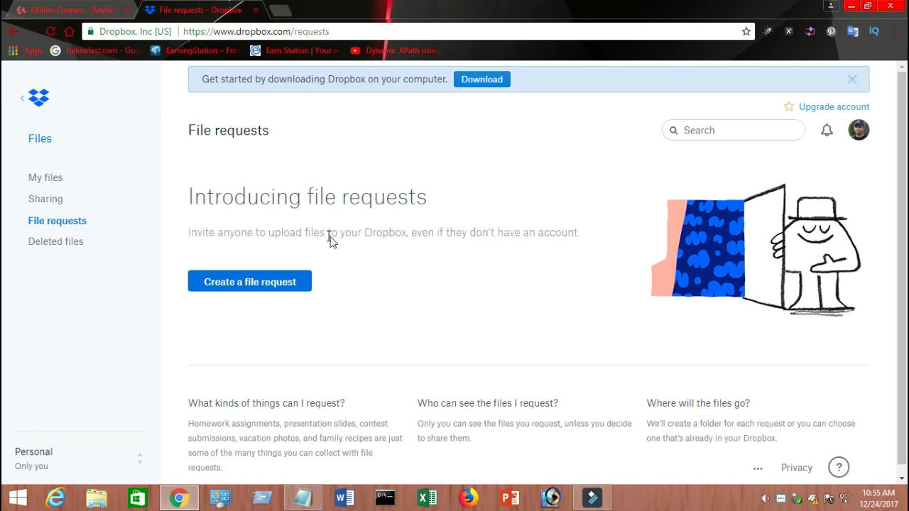
- Create a file request titled "picture" with its suggested folder and finish it without e-mailing anyone
{"action": "left_click", "coordinate": [249, 290]}
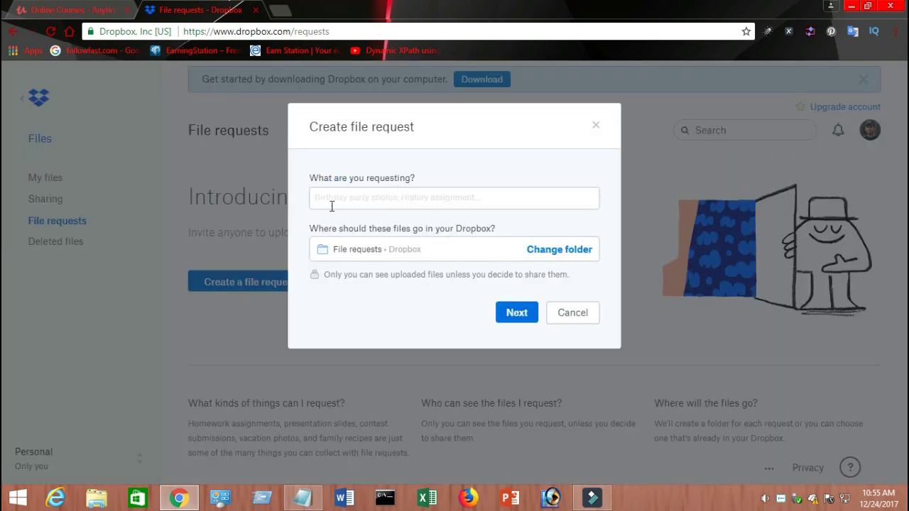
{"action": "left_click", "coordinate": [316, 200]}
{"action": "type", "text": "picture"}
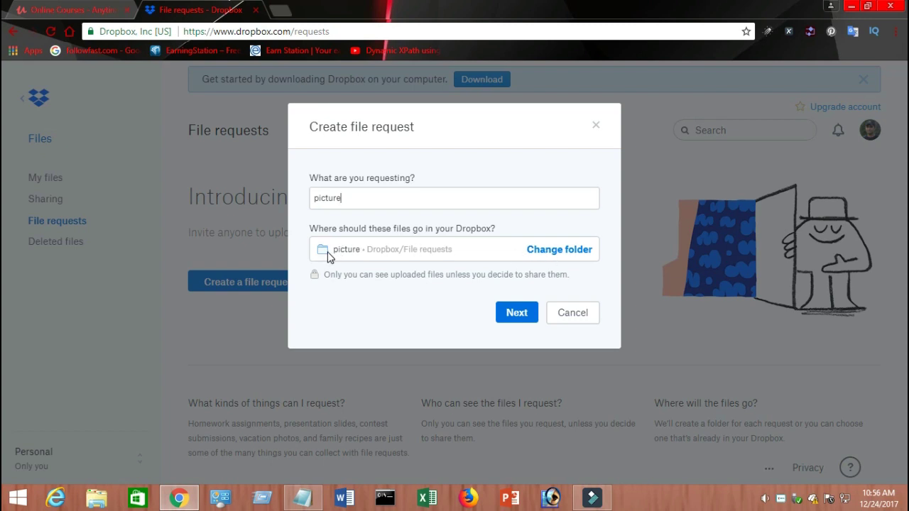
{"action": "left_click", "coordinate": [517, 320]}
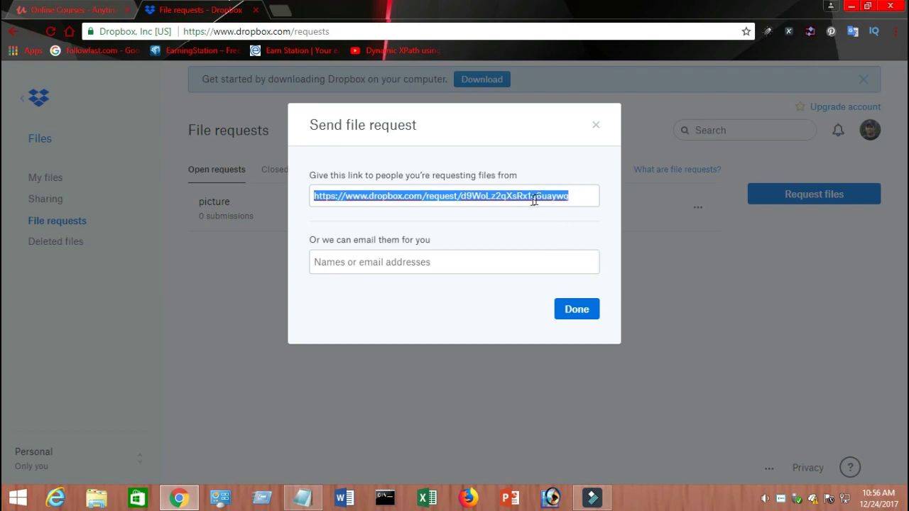
{"action": "left_click", "coordinate": [581, 315]}
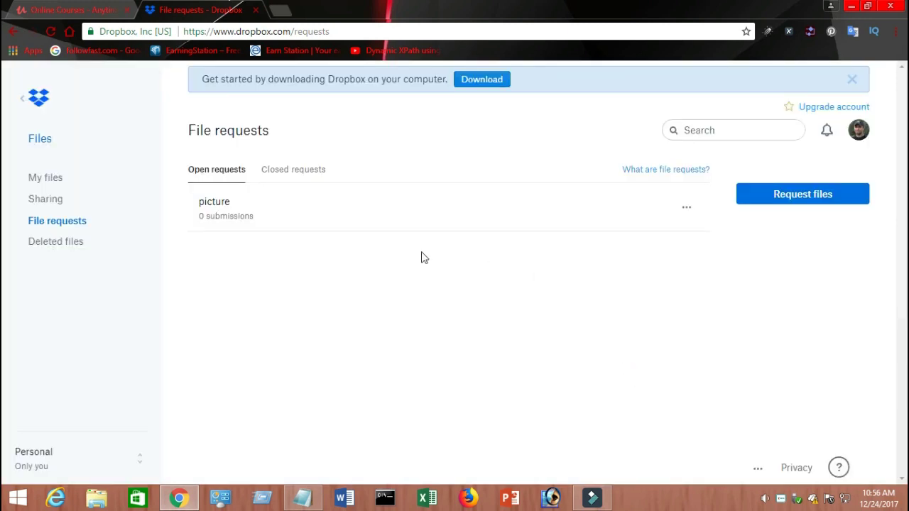
- View the folder of the picture request, and look at the request link in Notepad before returning to Dropbox
{"action": "left_click", "coordinate": [217, 204]}
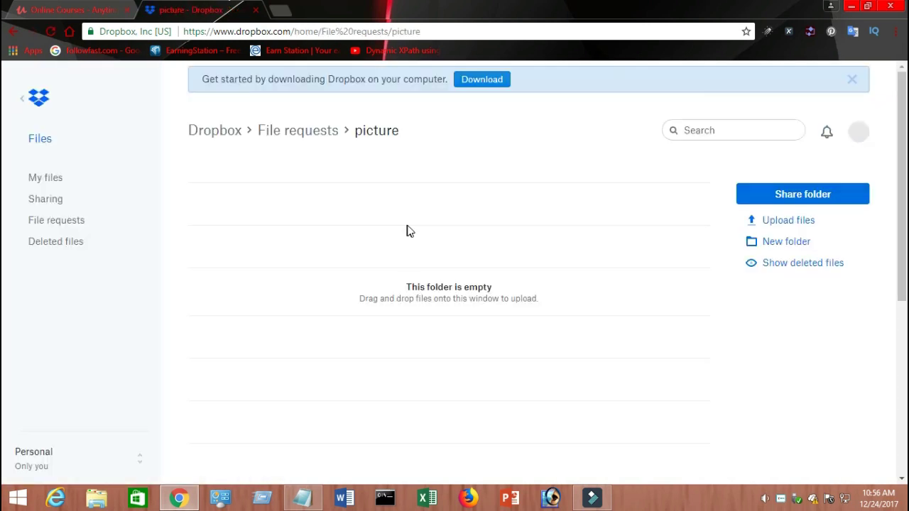
{"action": "key", "text": "alt+Tab"}
{"action": "left_click_drag", "start_coordinate": [319, 148], "coordinate": [43, 149]}
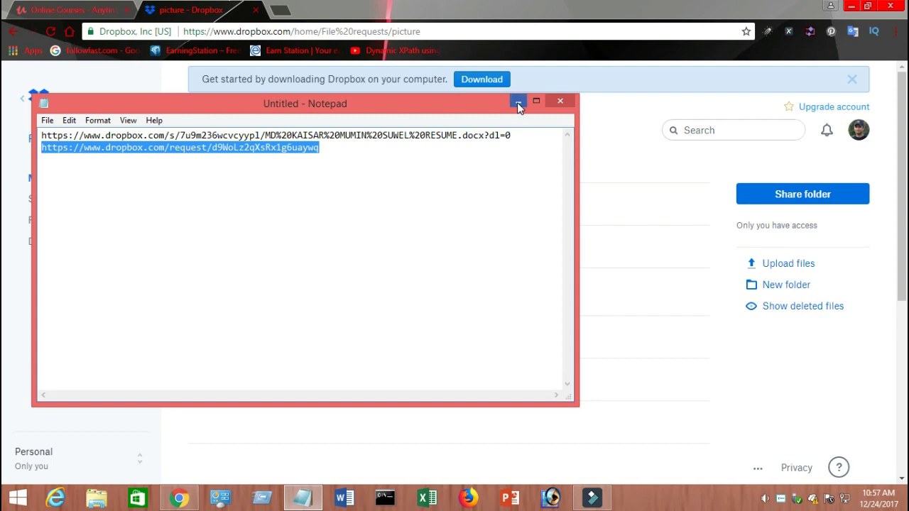
{"action": "left_click_drag", "start_coordinate": [510, 103], "coordinate": [560, 143]}
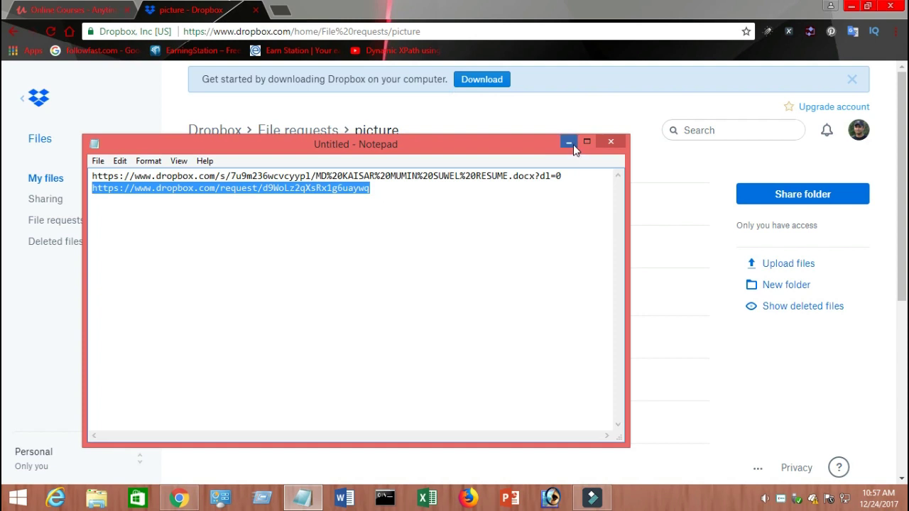
{"action": "left_click", "coordinate": [569, 143]}
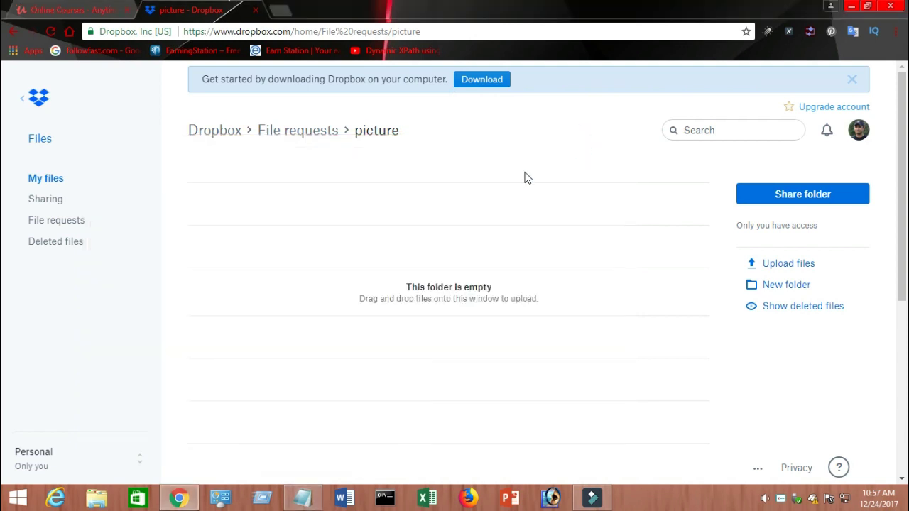